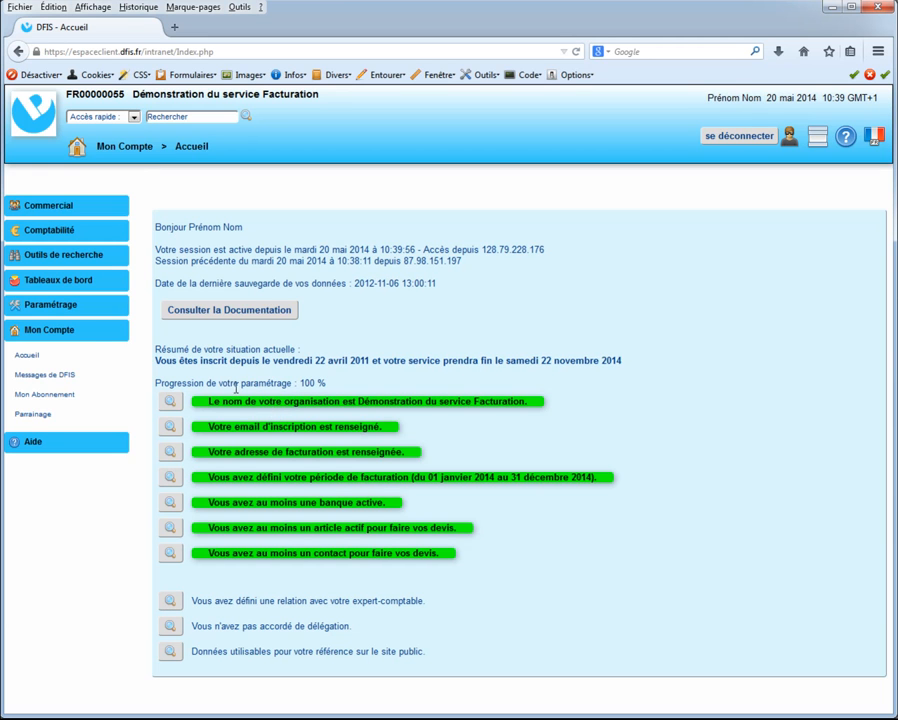
# - Open the Catalogue Produits page within the accounting data settings (Données Comptables)
pyautogui.click(77, 308)
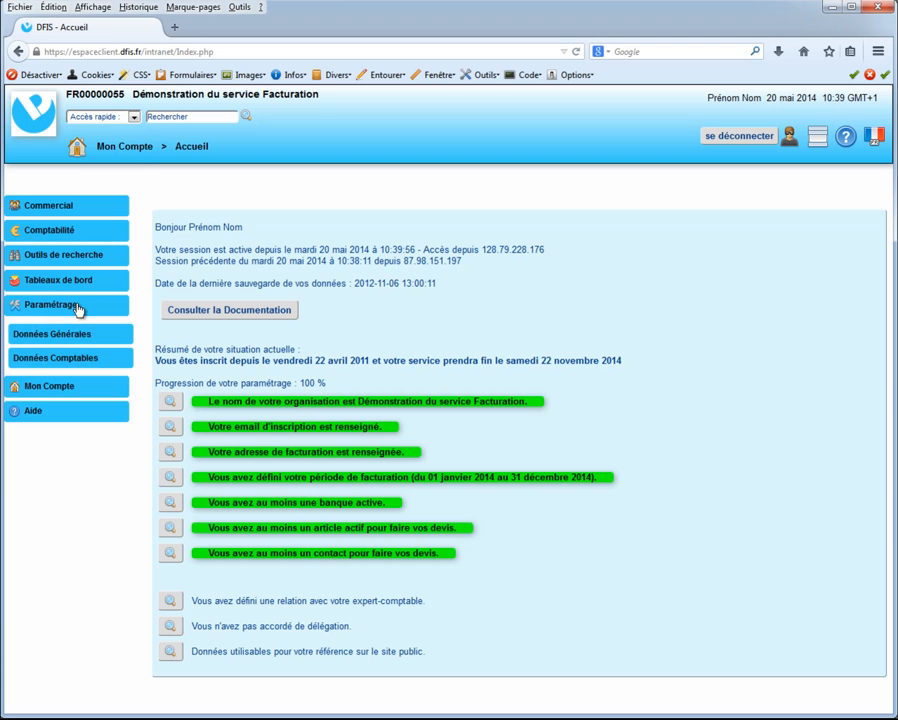
pyautogui.click(96, 358)
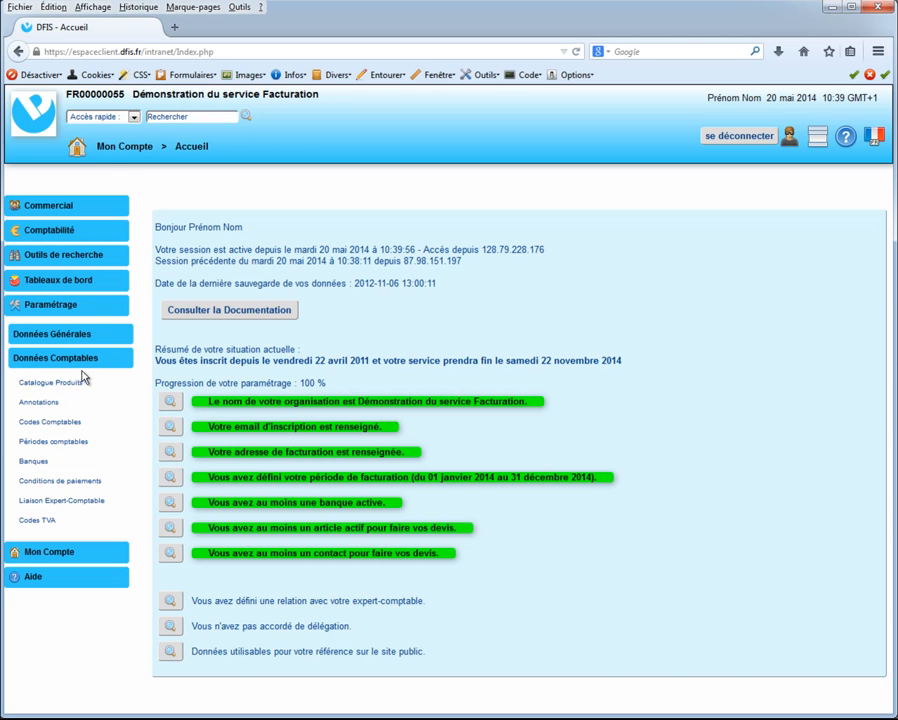
pyautogui.click(62, 383)
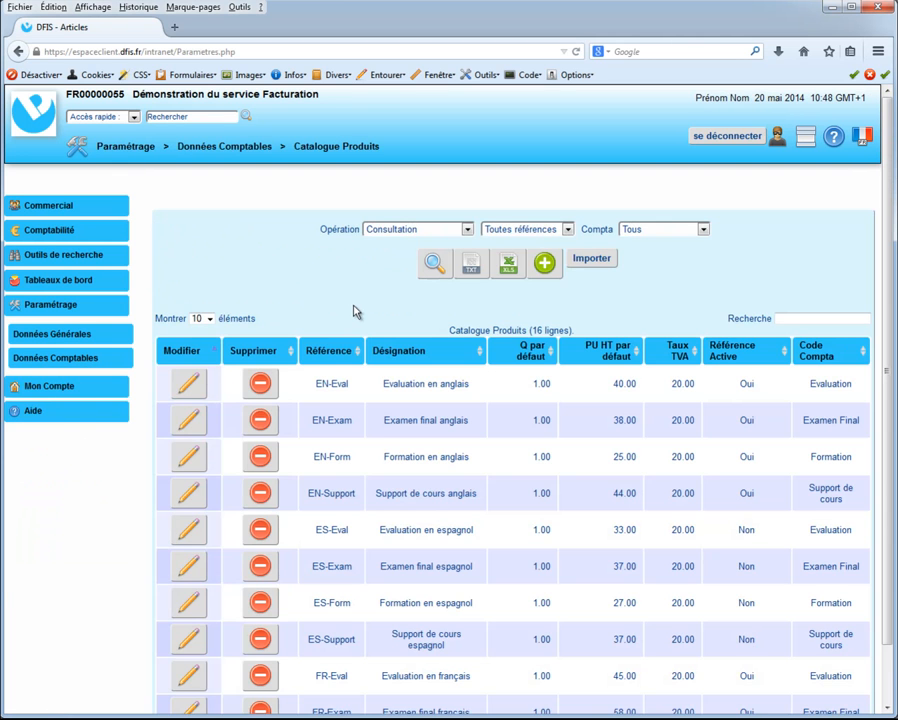
# - Start a new catalogue product with the code MainOeuvre and the designation Main d'oeuvre
pyautogui.click(546, 264)
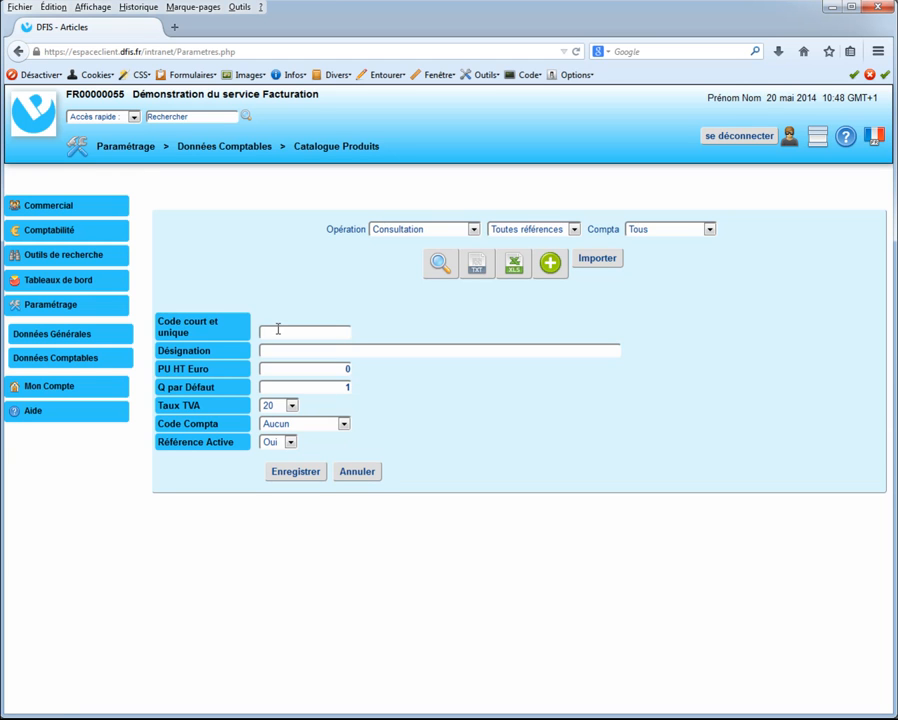
pyautogui.write('MaisOeuvre')
pyautogui.write('Heure')
pyautogui.press('BackSpace')
pyautogui.press('BackSpace')
pyautogui.press('BackSpace')
pyautogui.press('BackSpace')
pyautogui.press('BackSpace')
pyautogui.write("Main d'ou")
pyautogui.press('BackSpace')
pyautogui.write('evu')
pyautogui.press('BackSpace')
pyautogui.press('BackSpace')
pyautogui.write('uvre')
# - Set the new product's unit price excluding tax to 75 euros and its default quantity to 2
pyautogui.click(335, 368)
pyautogui.press('Delete')
pyautogui.write('75')
pyautogui.doubleClick(348, 386)
pyautogui.write('2')
# - Check the Code Compta and Référence Active choices of the new product and cancel its creation
pyautogui.click(342, 424)
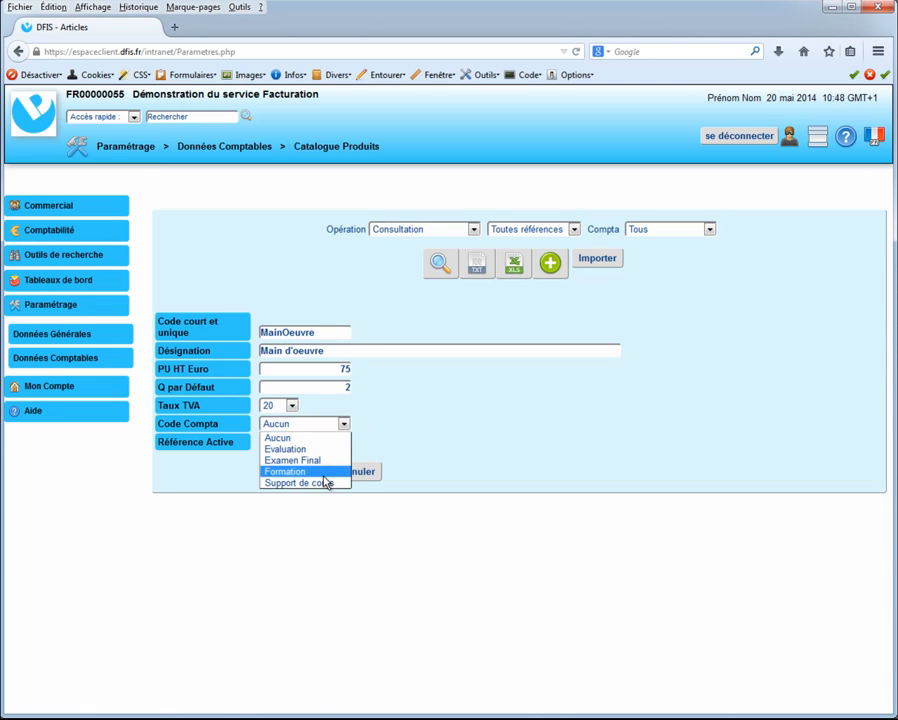
pyautogui.click(421, 431)
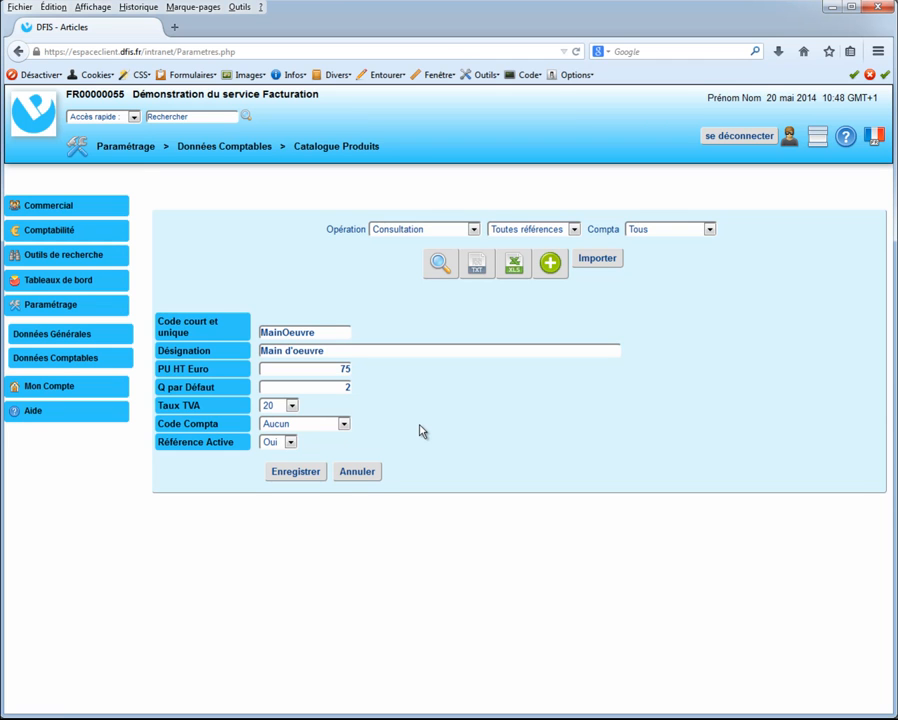
pyautogui.click(290, 442)
pyautogui.click(300, 448)
pyautogui.click(360, 472)
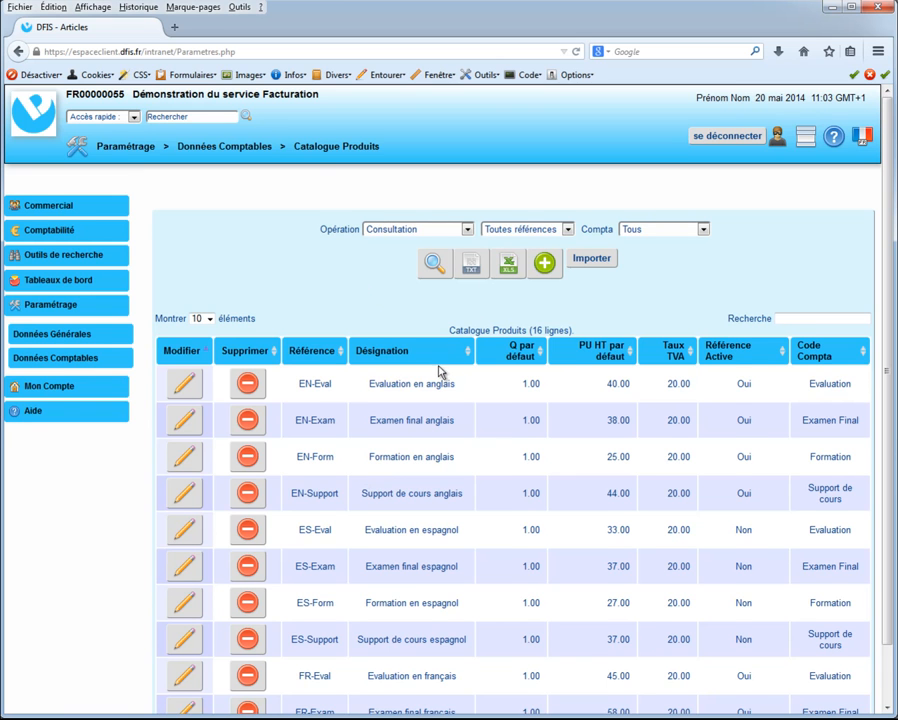
# - Change the designation of the EN-Exam product to Examen anglais and save the update
pyautogui.scroll(-1, 441, 380)
pyautogui.click(434, 204)
pyautogui.click(188, 424)
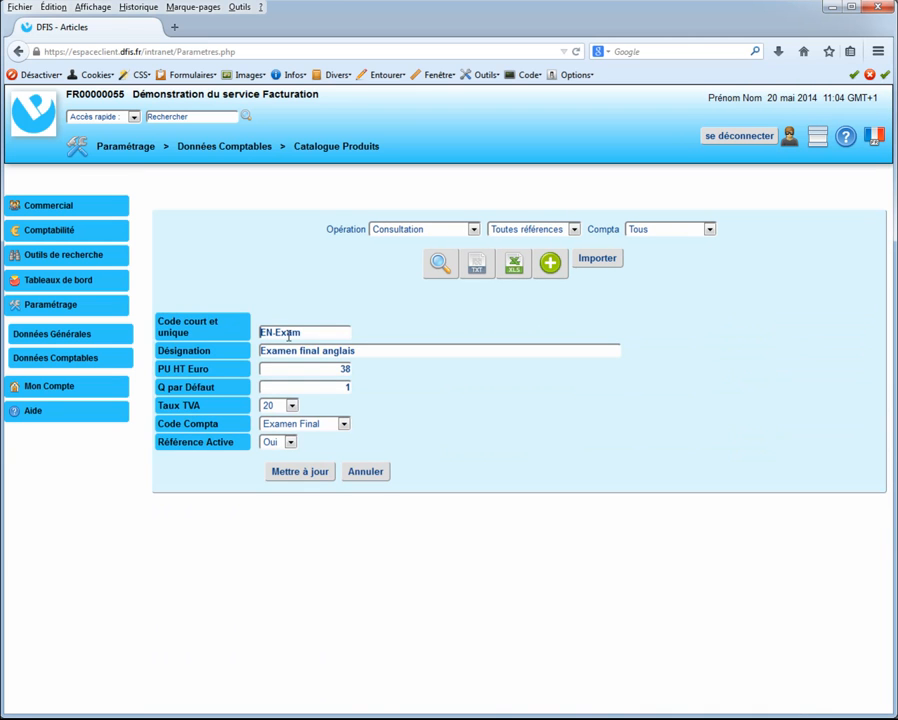
pyautogui.doubleClick(350, 350)
pyautogui.doubleClick(314, 351)
pyautogui.press('Delete')
pyautogui.click(303, 472)
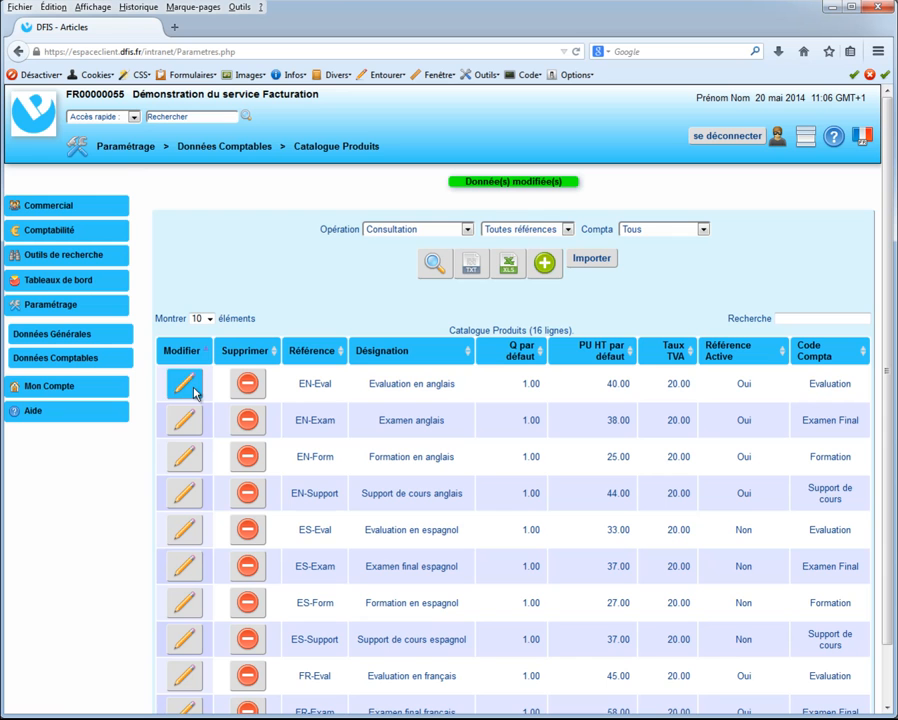
# - Try to delete the EN-Eval product, and set its Référence Active option to Non
pyautogui.click(249, 388)
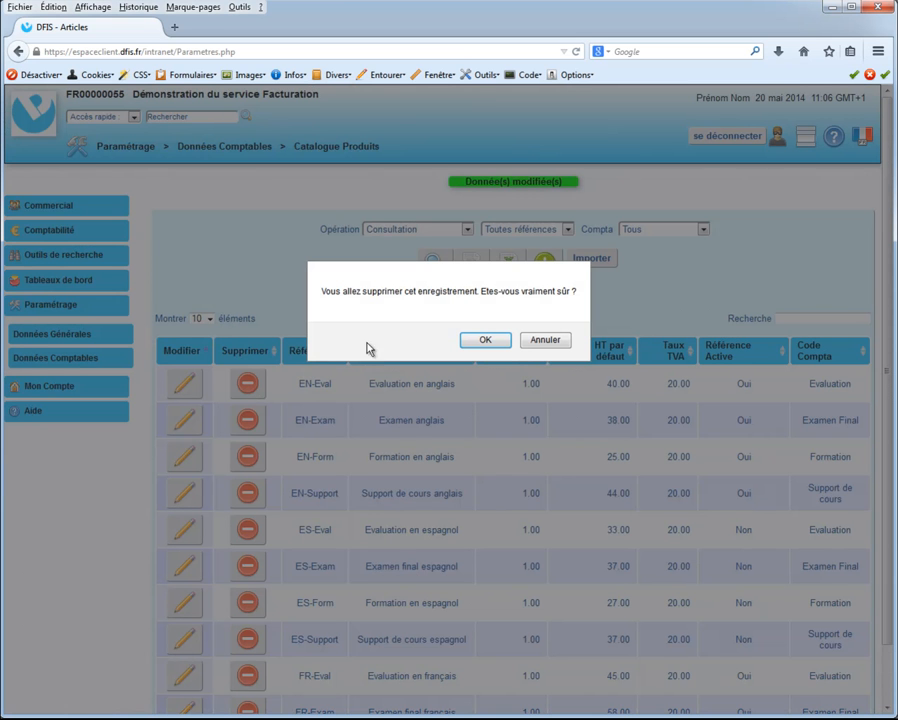
pyautogui.click(490, 340)
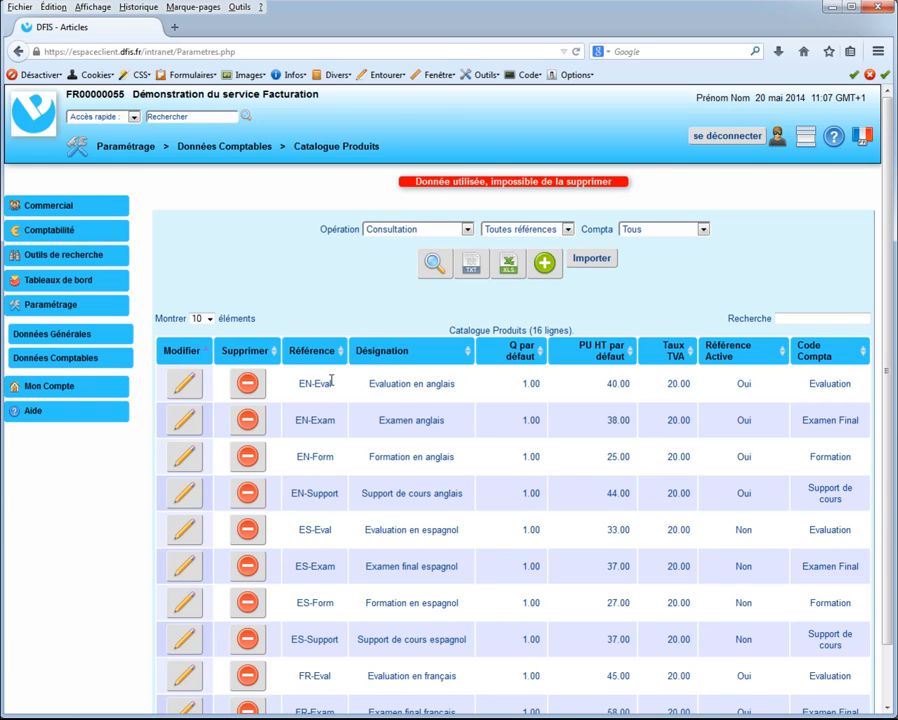
pyautogui.click(186, 385)
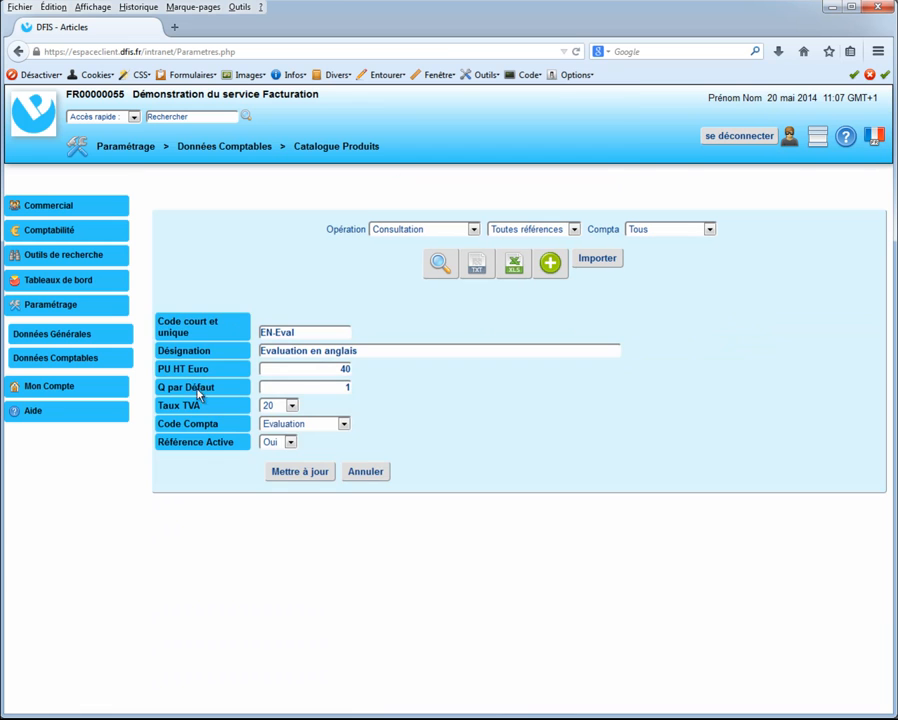
pyautogui.click(290, 442)
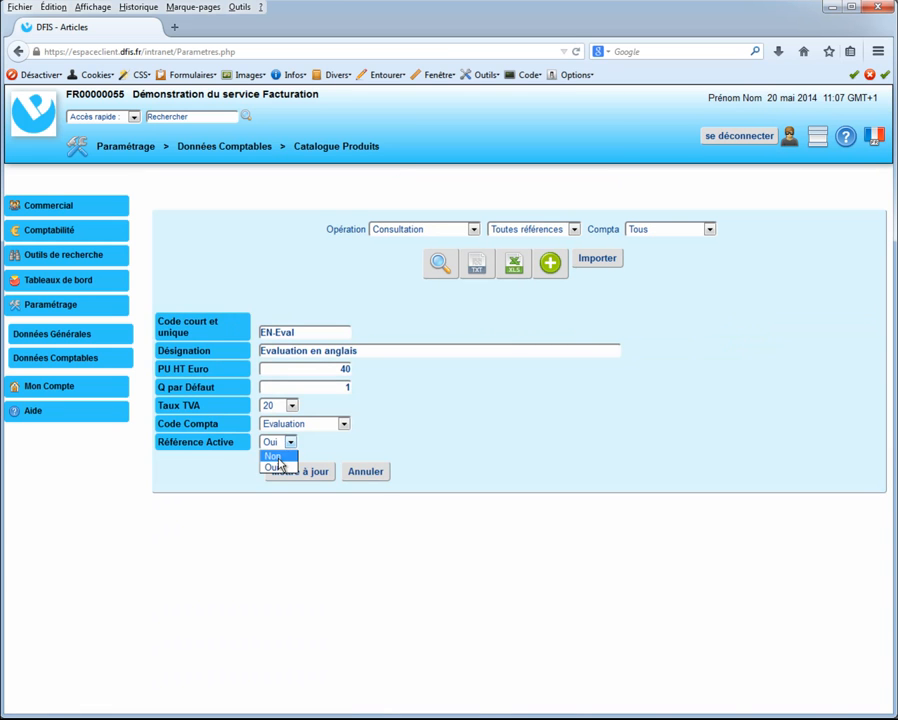
pyautogui.click(276, 457)
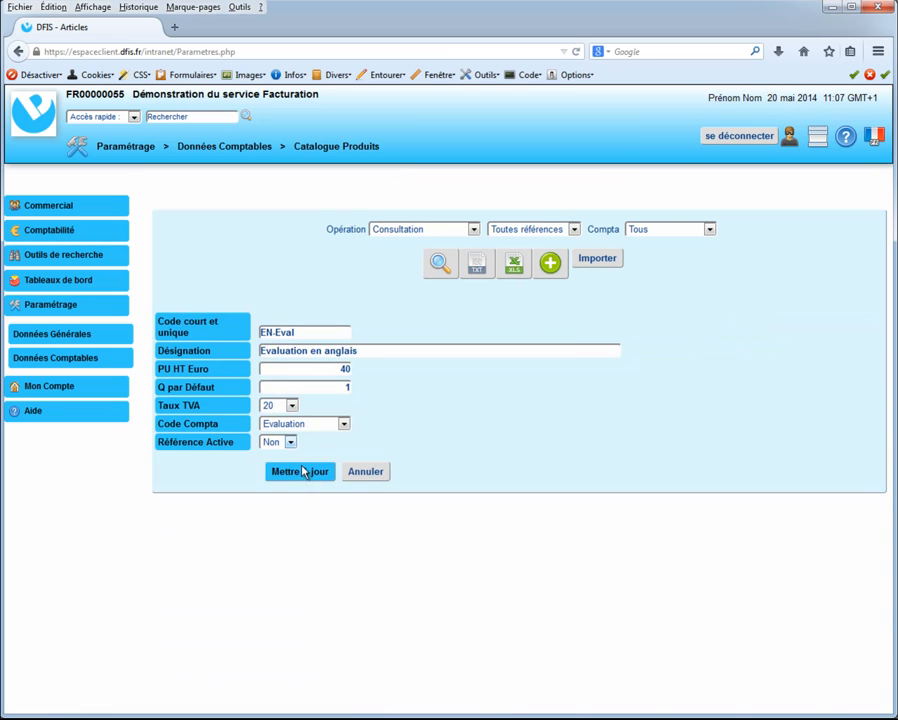
pyautogui.click(305, 474)
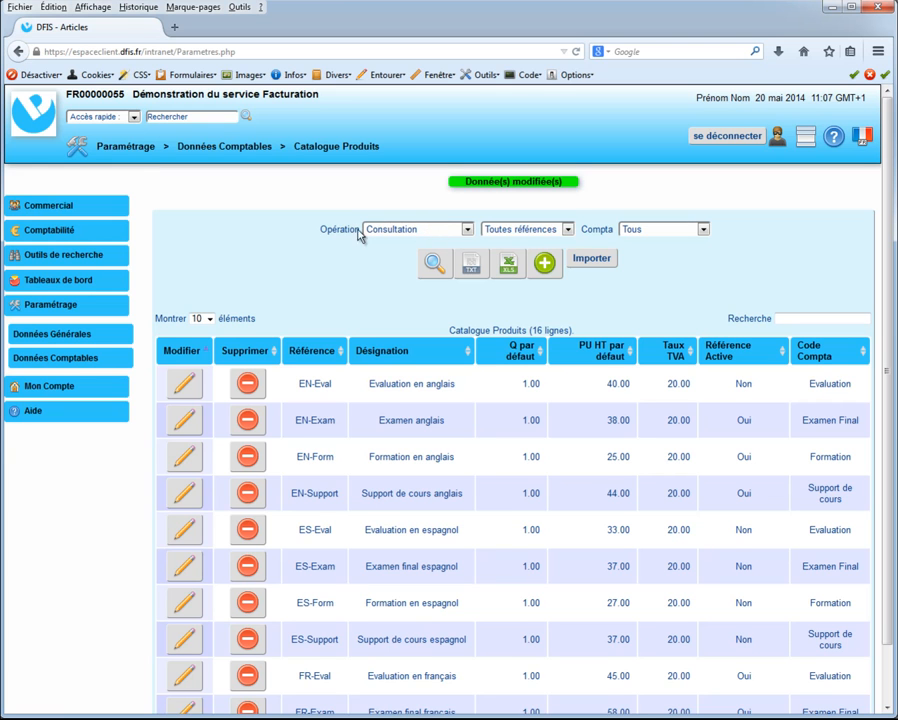
# - Display the catalogue with the Modifier Code Compta operation and show 50 entries per page
pyautogui.click(396, 230)
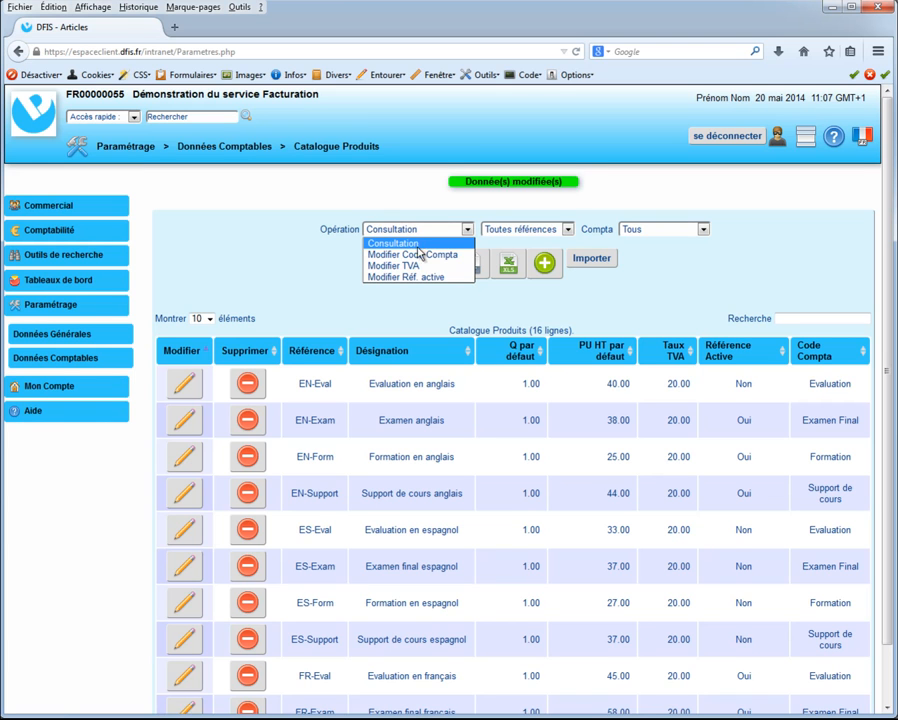
pyautogui.click(434, 254)
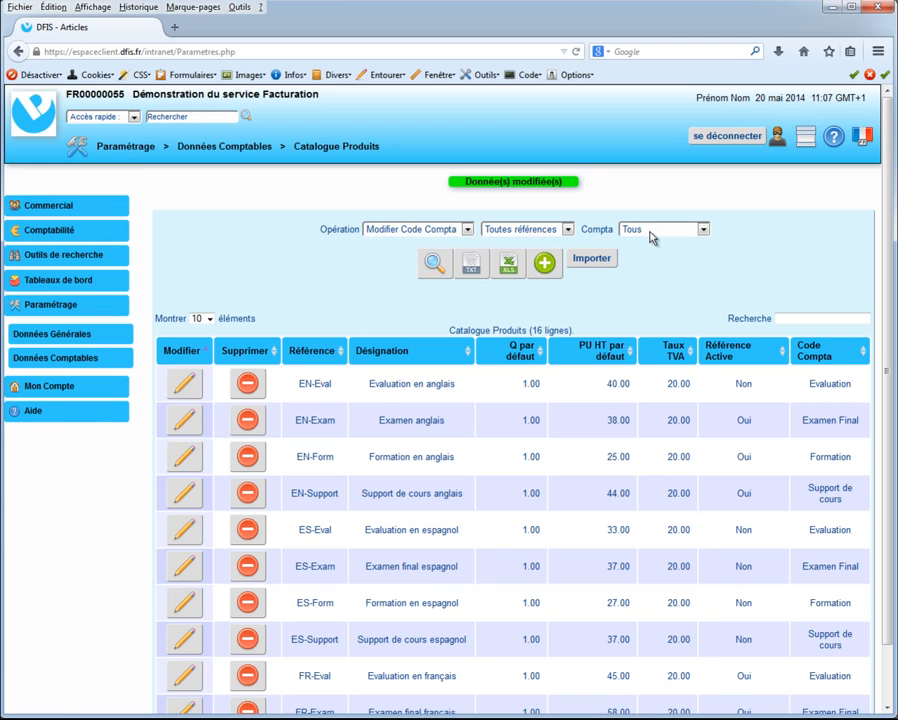
pyautogui.click(434, 265)
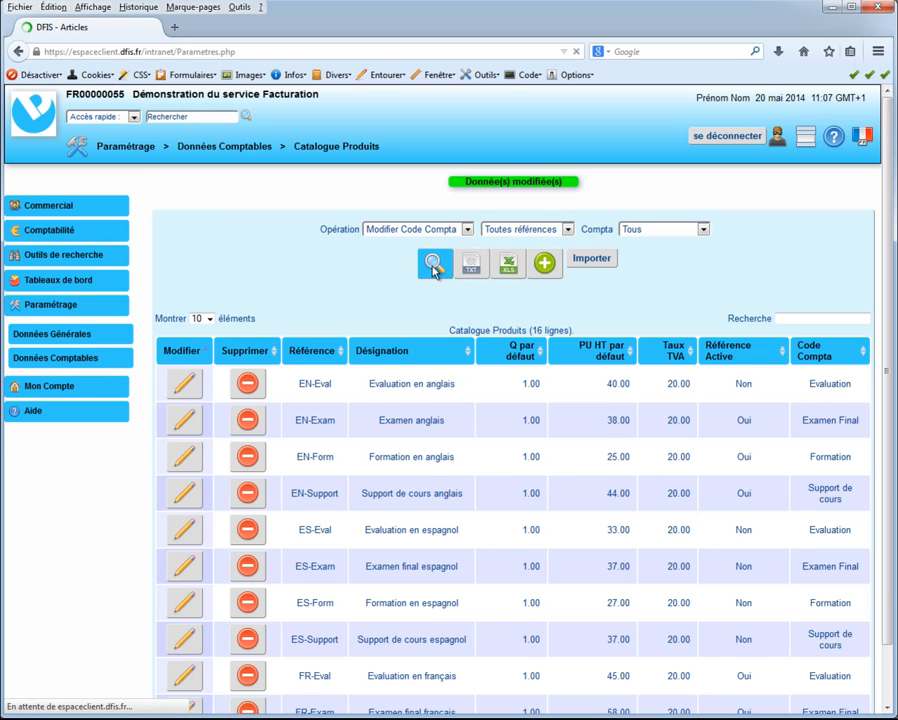
pyautogui.click(203, 349)
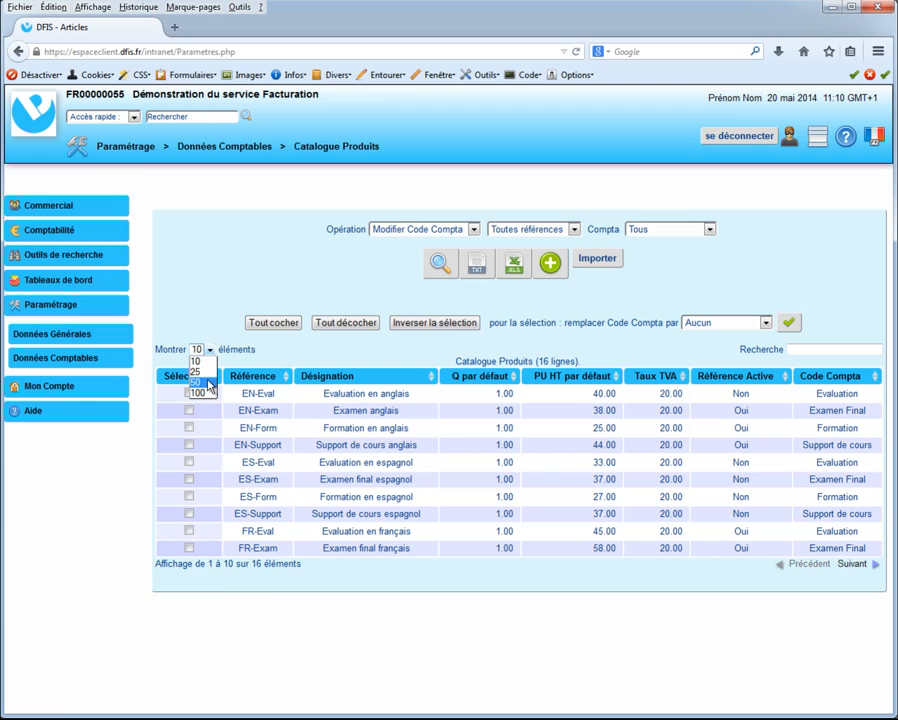
pyautogui.click(211, 384)
# - Select all products except EN-Form and EN-Support, sort the list by designation, and replace the selected products' Code Compta with Formation
pyautogui.click(265, 325)
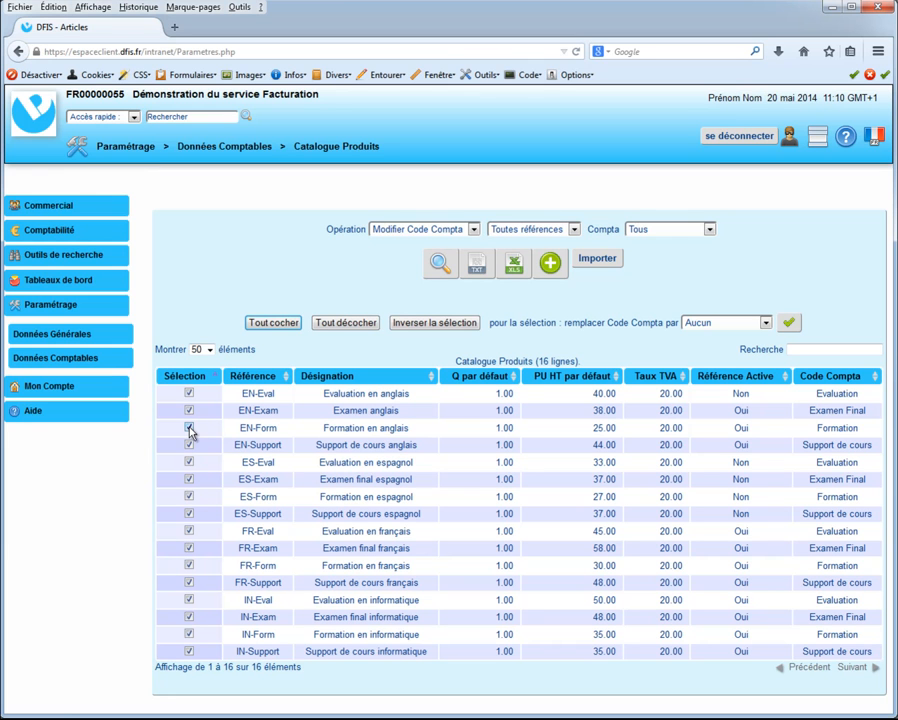
pyautogui.click(189, 428)
pyautogui.click(190, 446)
pyautogui.click(338, 378)
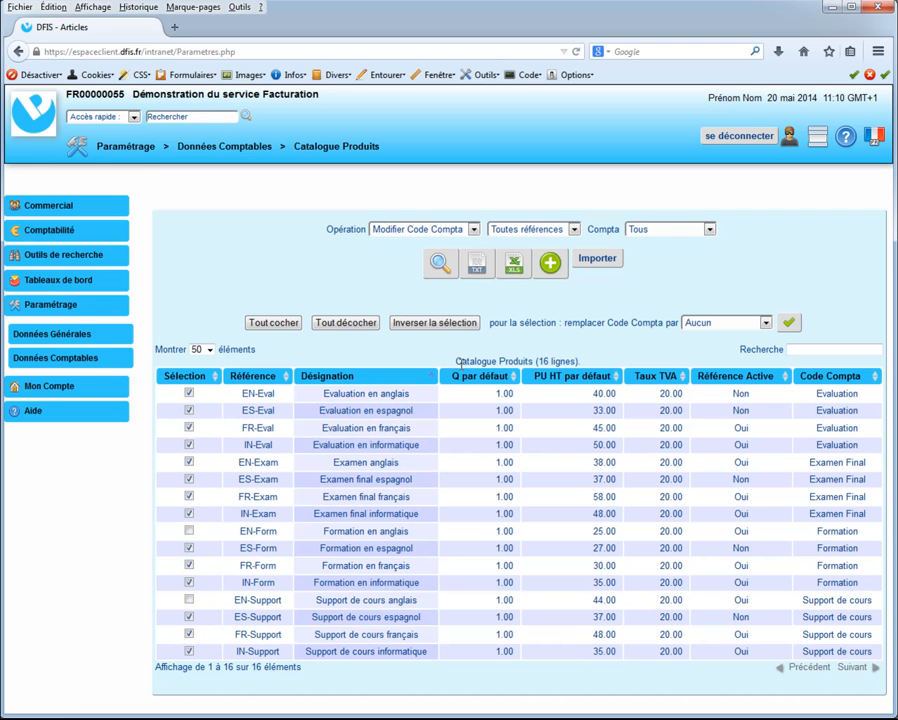
pyautogui.click(723, 322)
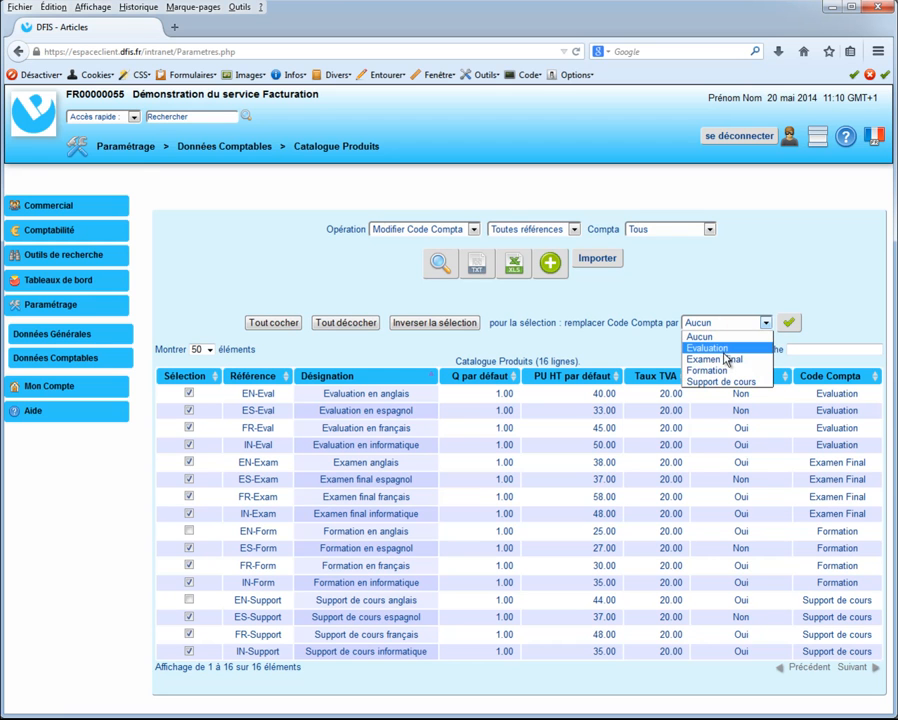
pyautogui.click(726, 371)
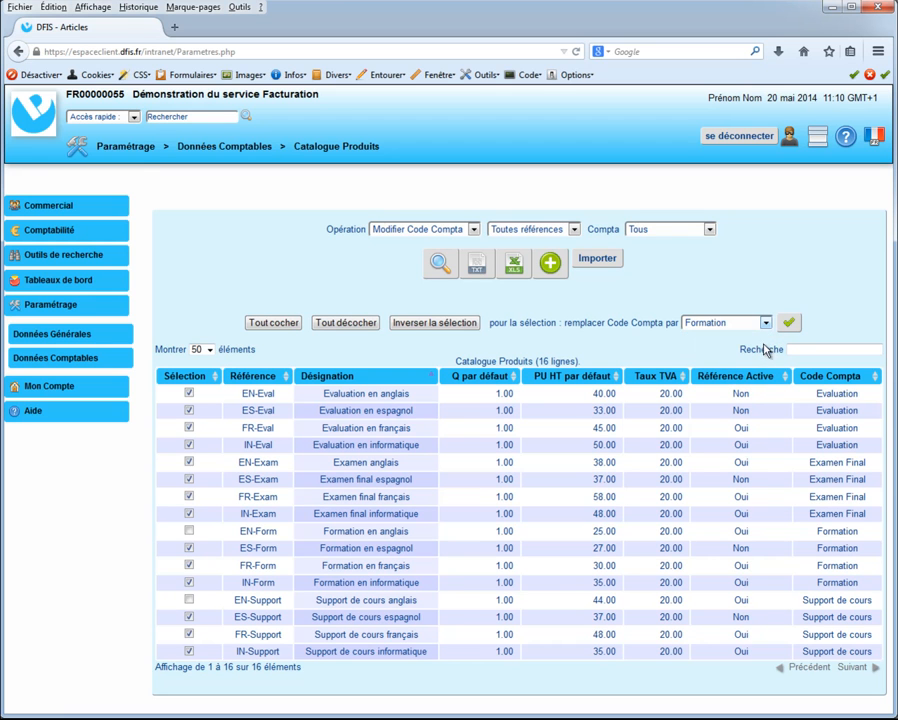
pyautogui.click(789, 323)
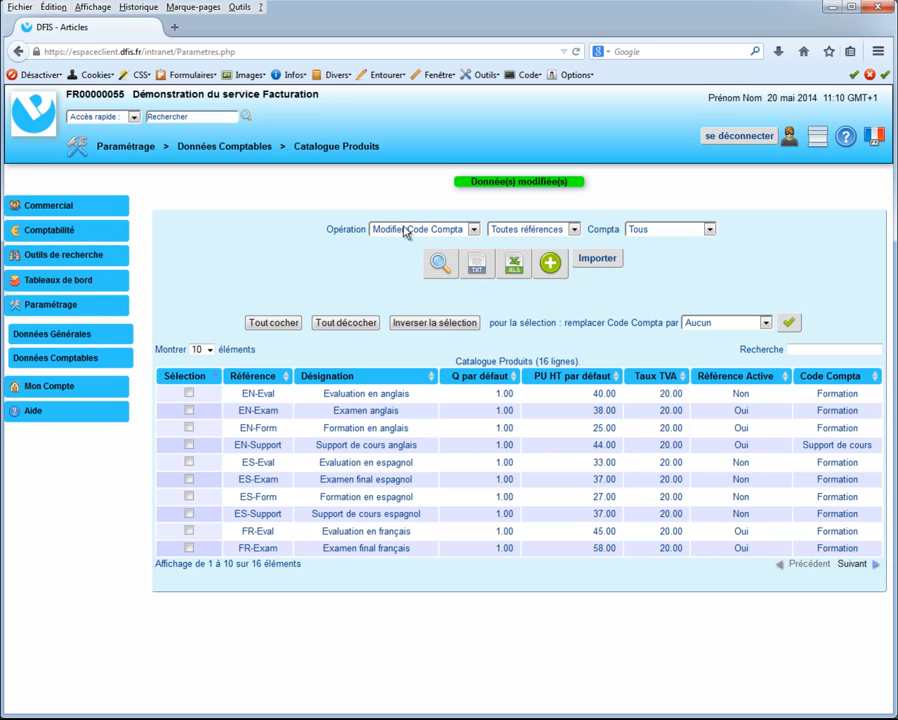
pyautogui.click(398, 228)
pyautogui.click(326, 272)
pyautogui.click(425, 229)
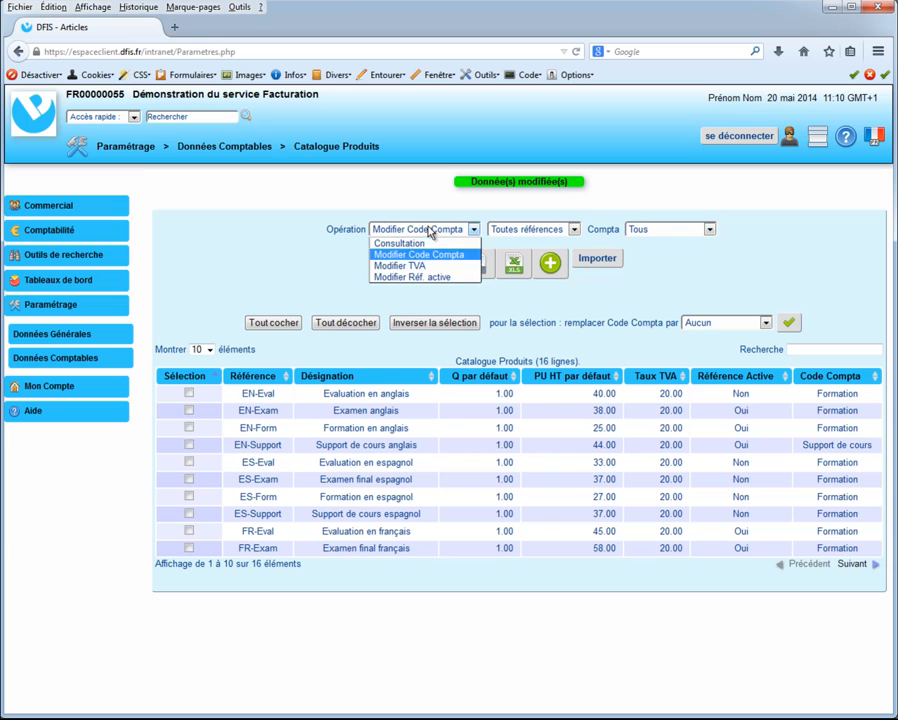
pyautogui.click(288, 265)
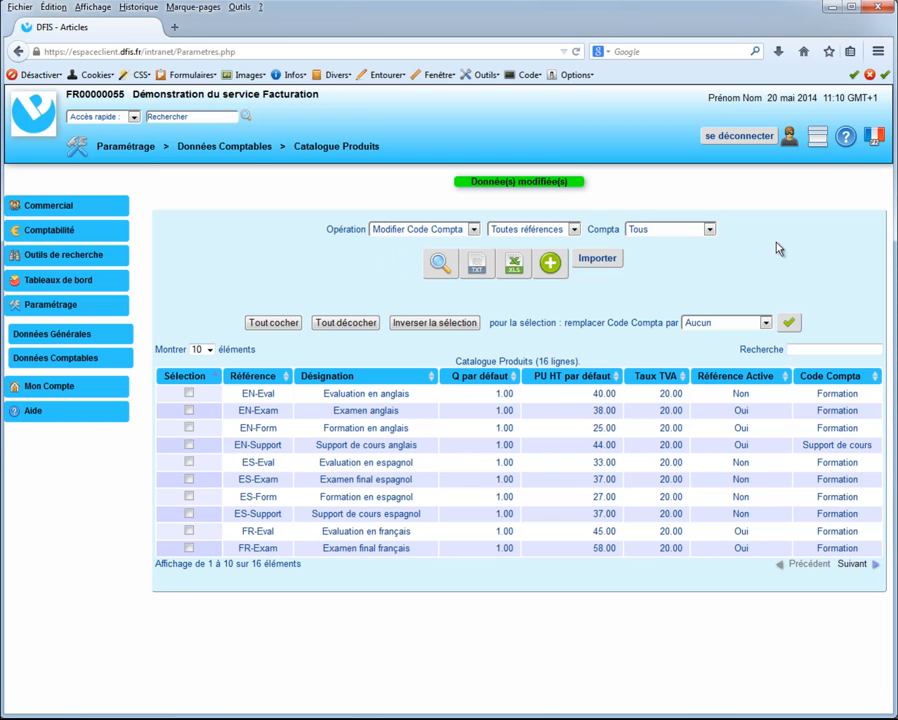
# - Examine the example text-file layout on the article import page, and open the file selection without choosing a file
pyautogui.click(598, 259)
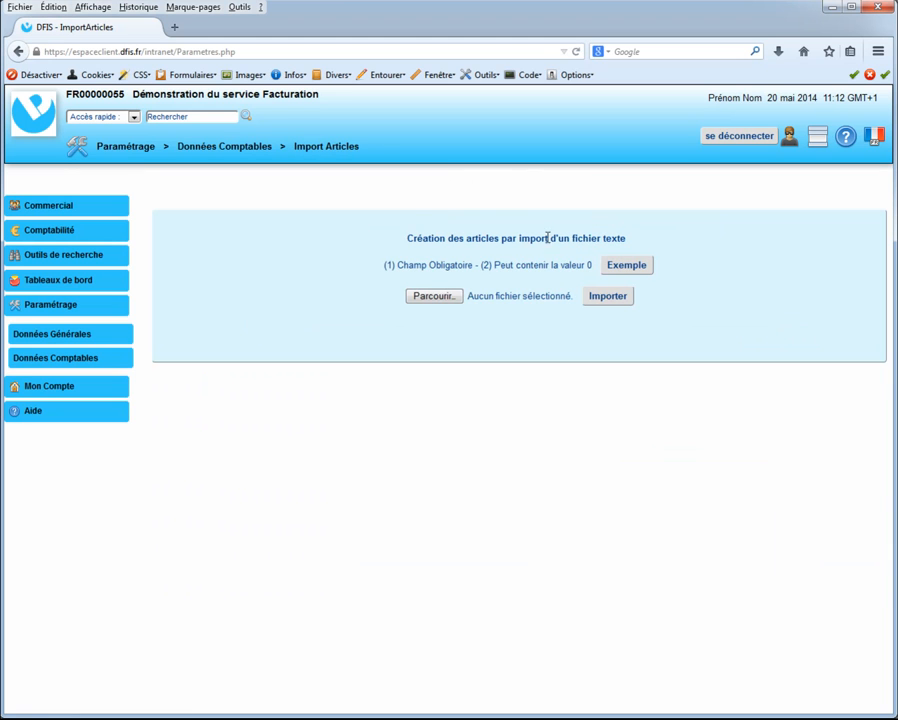
pyautogui.click(626, 268)
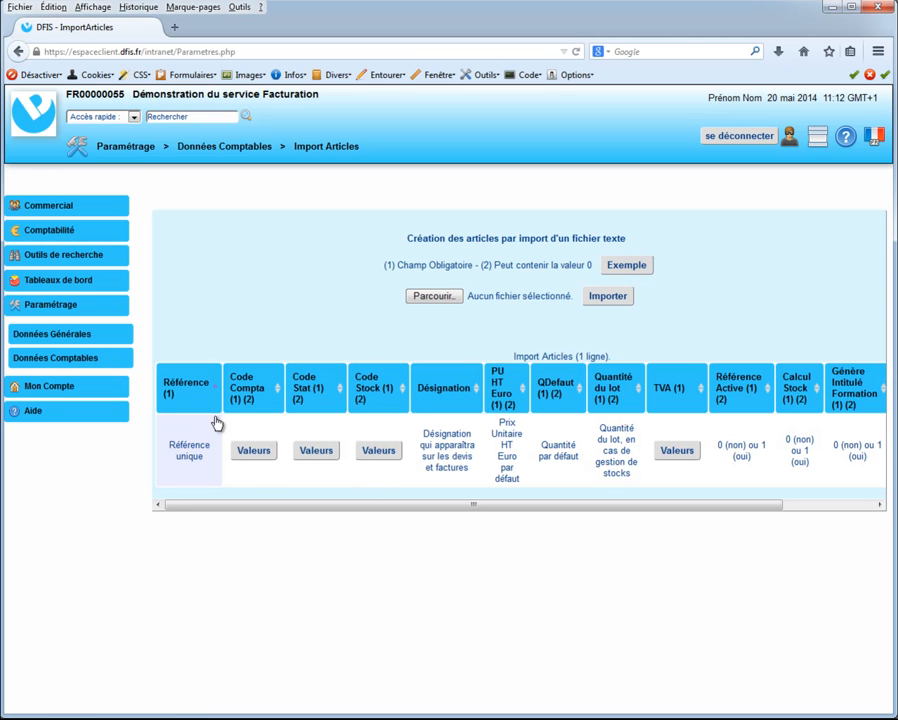
pyautogui.moveTo(255, 511)
pyautogui.mouseDown()
pyautogui.moveTo(432, 513)
pyautogui.moveTo(247, 506)
pyautogui.mouseUp()
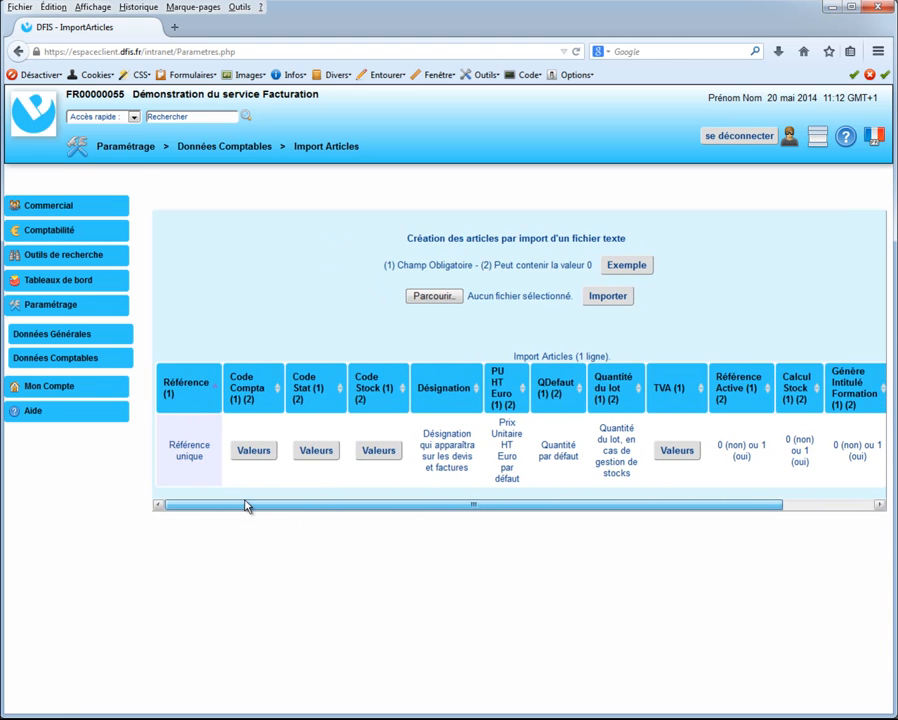
pyautogui.click(446, 300)
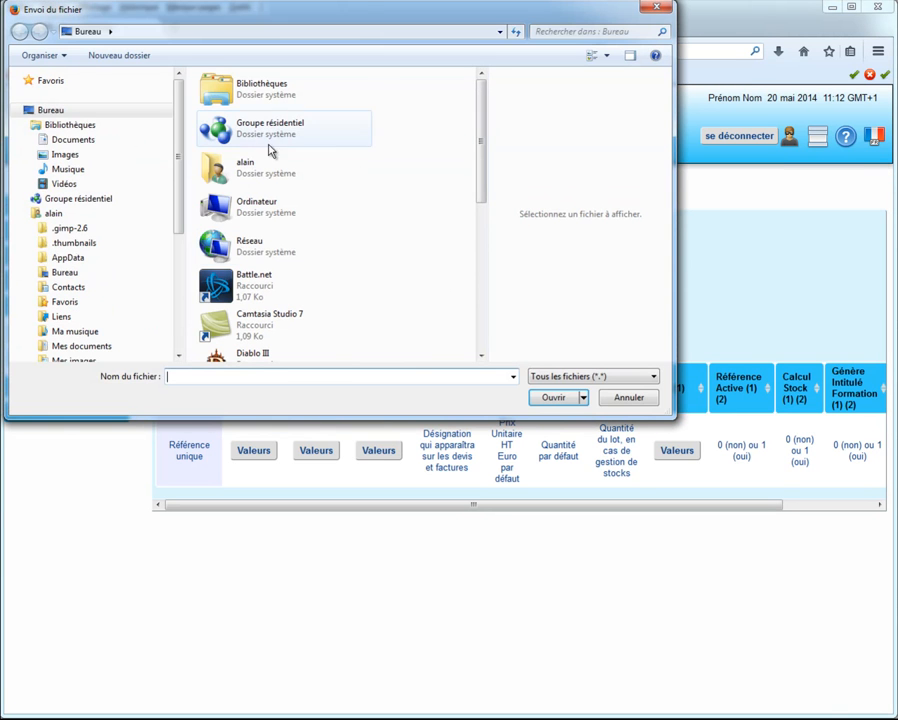
pyautogui.click(629, 397)
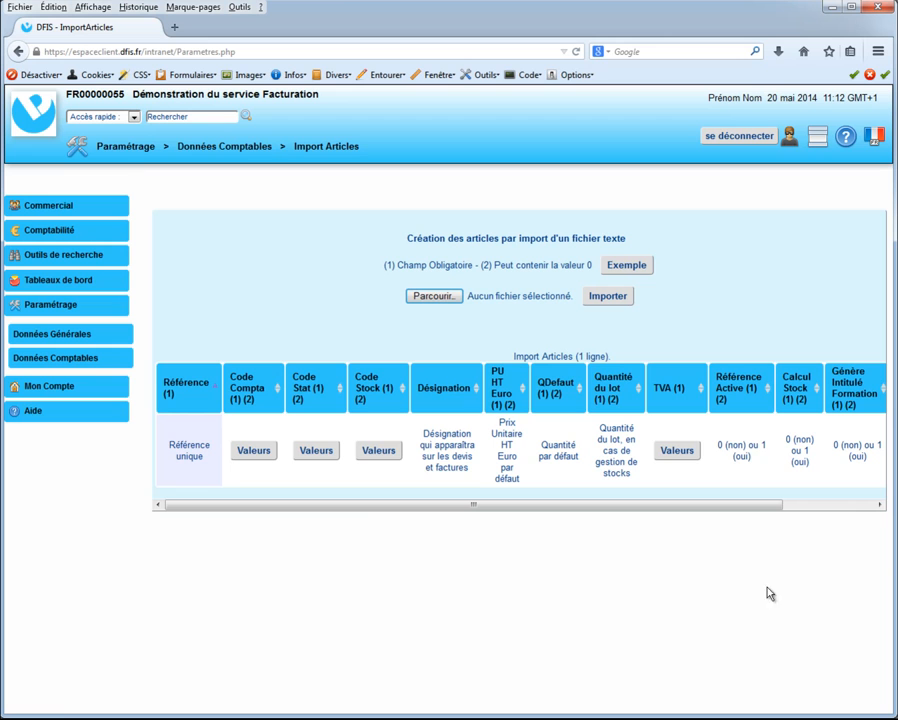
# - Open the Annotations page of the accounting data and try to delete the 'com date' annotation
pyautogui.click(86, 357)
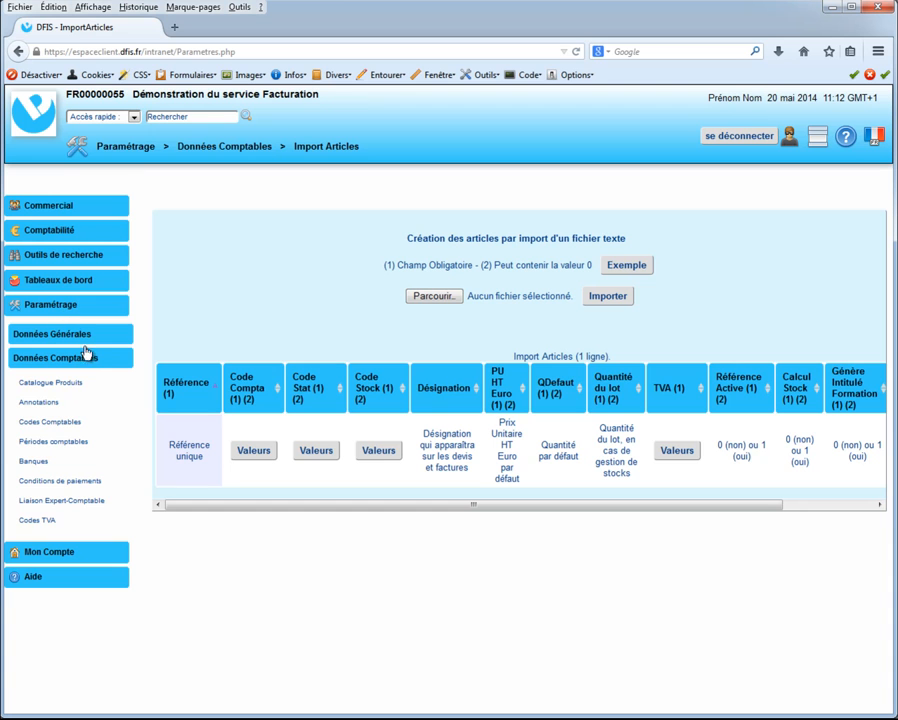
pyautogui.click(50, 405)
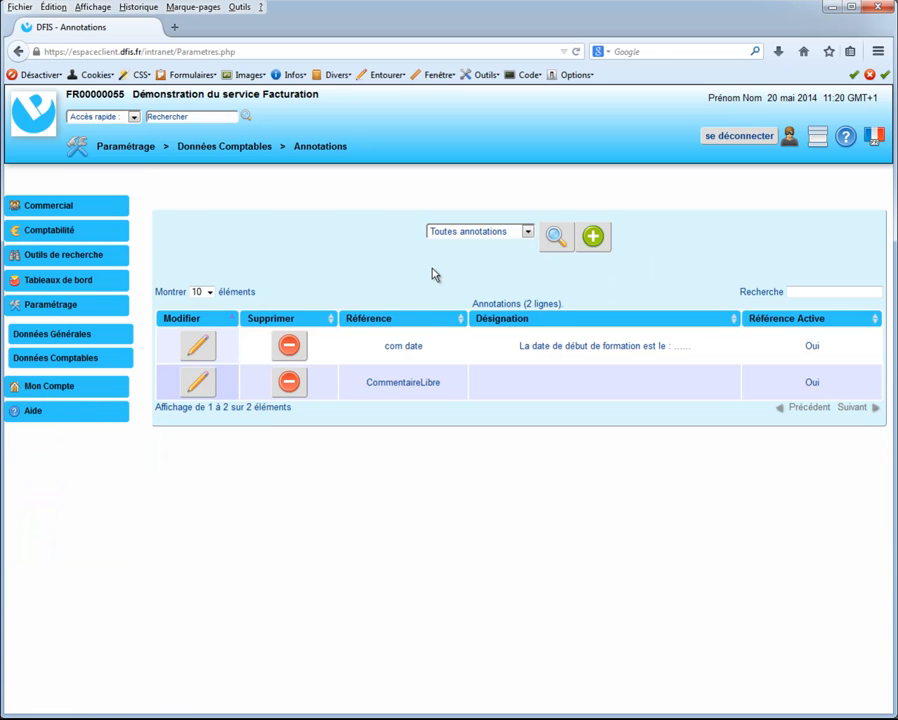
pyautogui.click(290, 347)
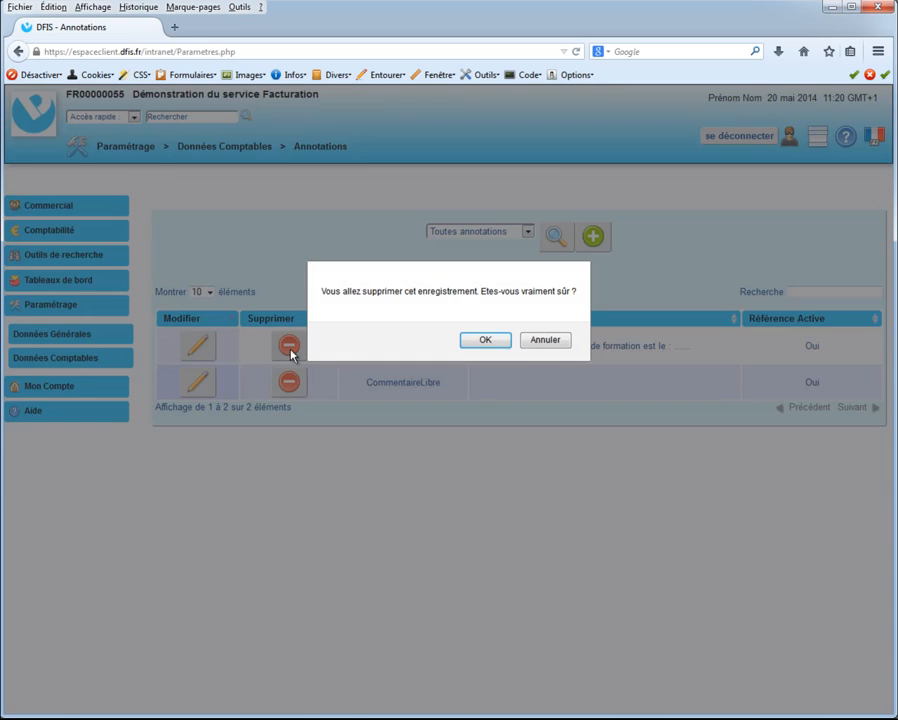
pyautogui.click(483, 341)
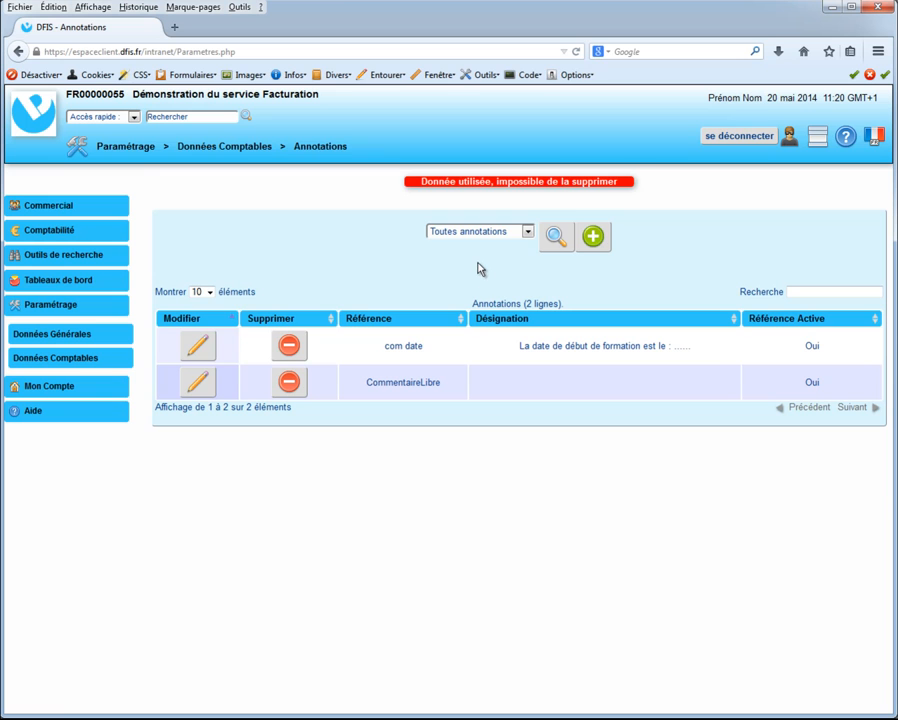
# - Shorten the 'com date' annotation's designation to 'La date de début de formation est le :' and save it
pyautogui.click(200, 346)
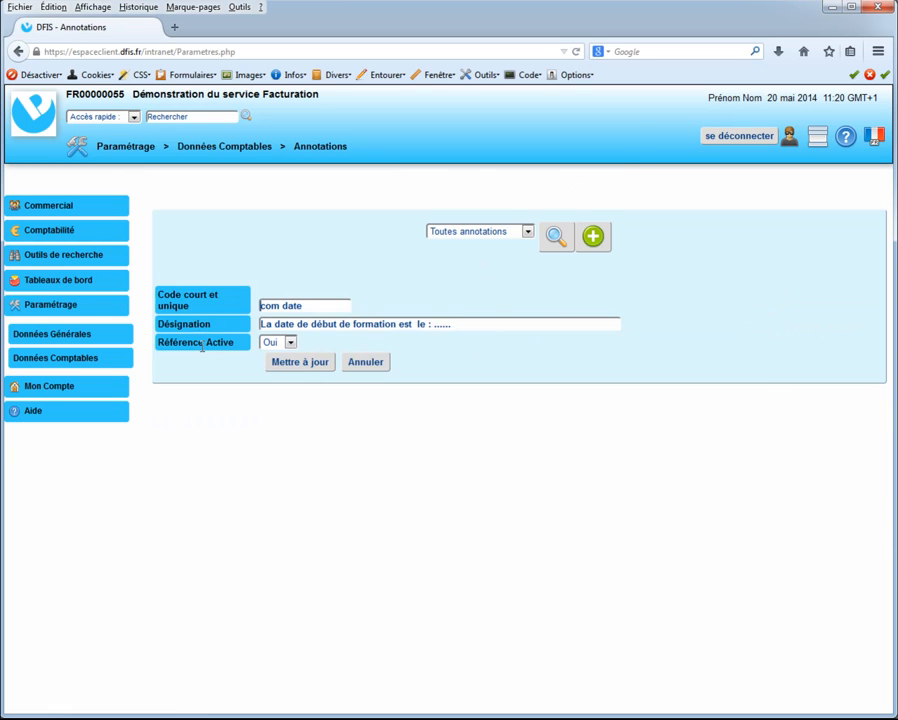
pyautogui.click(470, 326)
pyautogui.press('BackSpace')
pyautogui.press('BackSpace')
pyautogui.press('BackSpace')
pyautogui.click(316, 364)
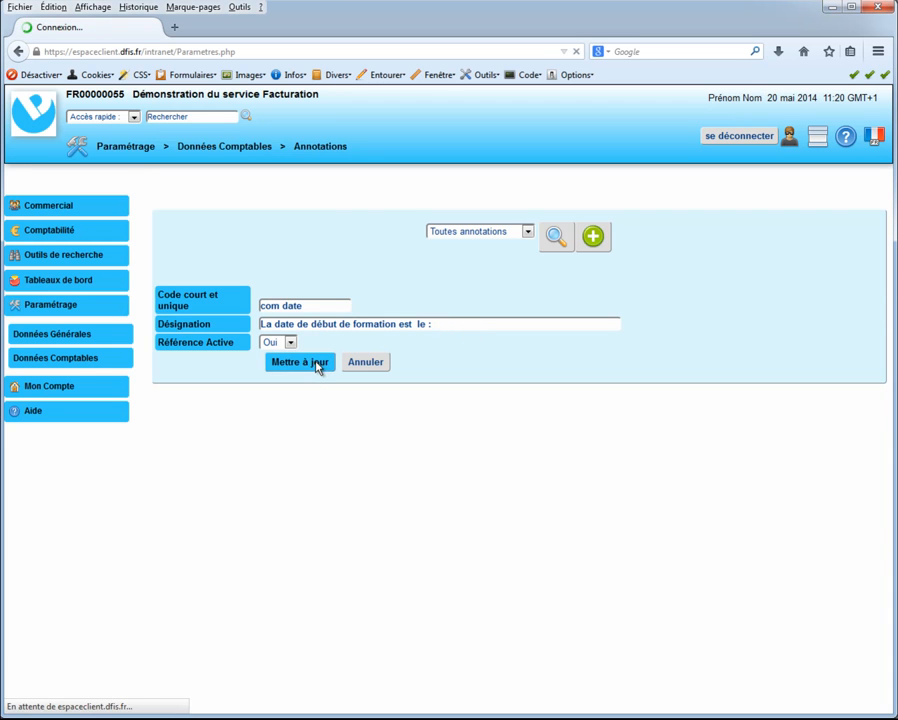
# - Open the CommentaireLibre annotation for editing and save it with an empty designation
pyautogui.click(201, 384)
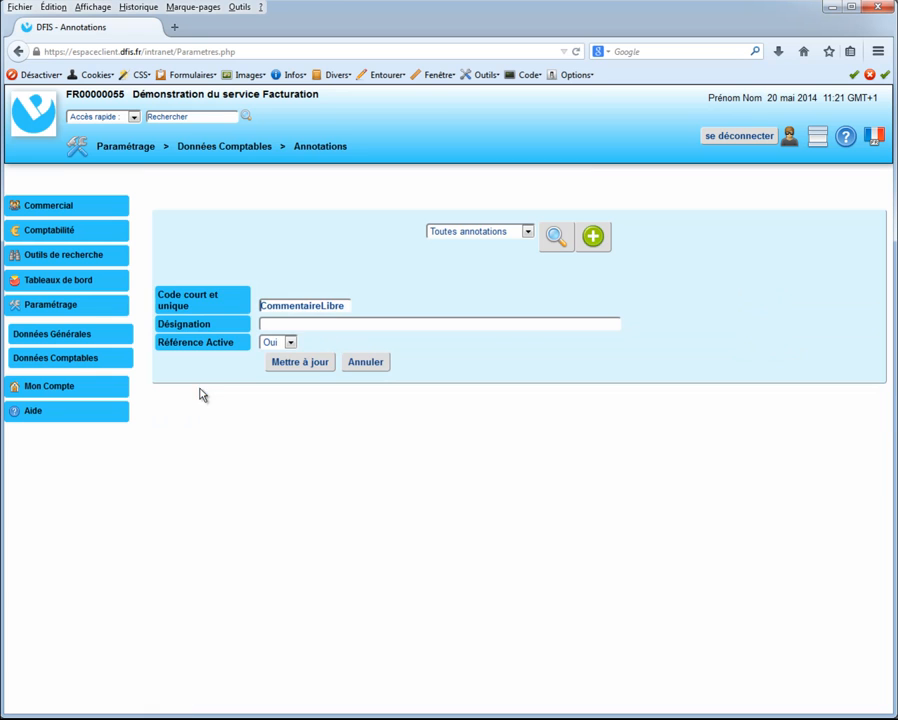
pyautogui.click(305, 366)
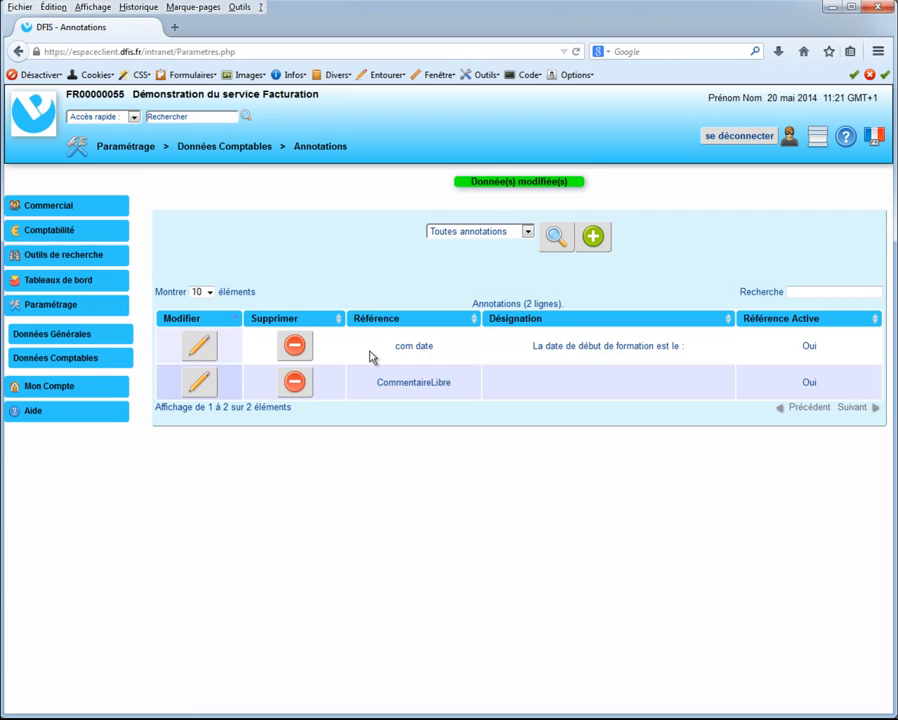